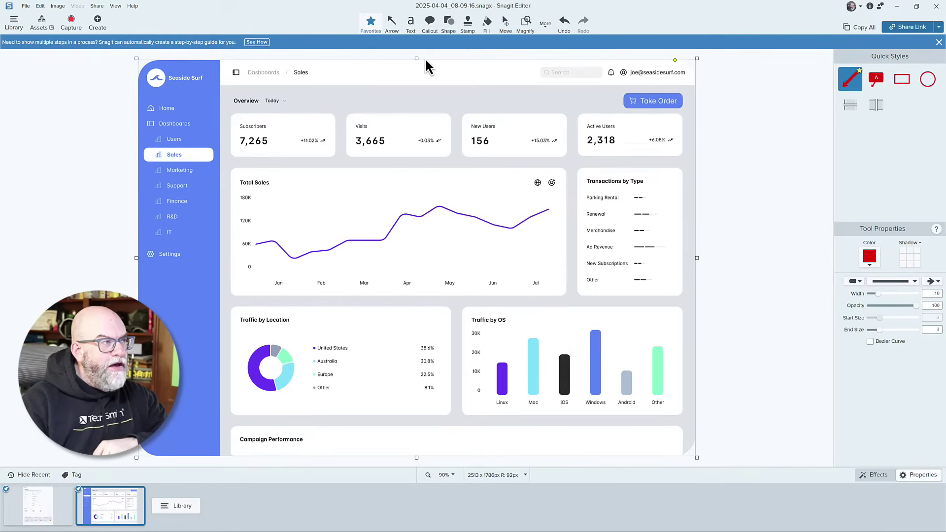
Switch to the Callout tool and resize the Quick Styles pane so the callout settings stay visible
click(432, 23)
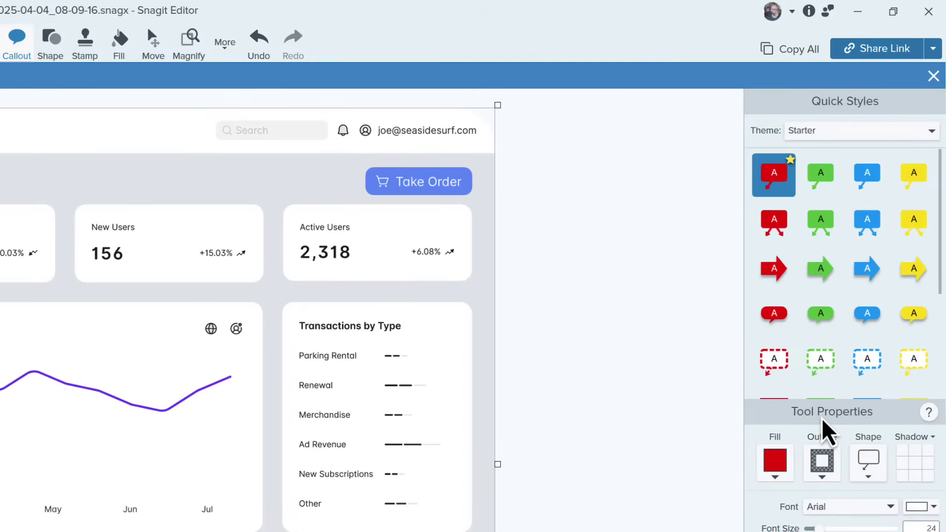
drag(822, 418, 823, 531)
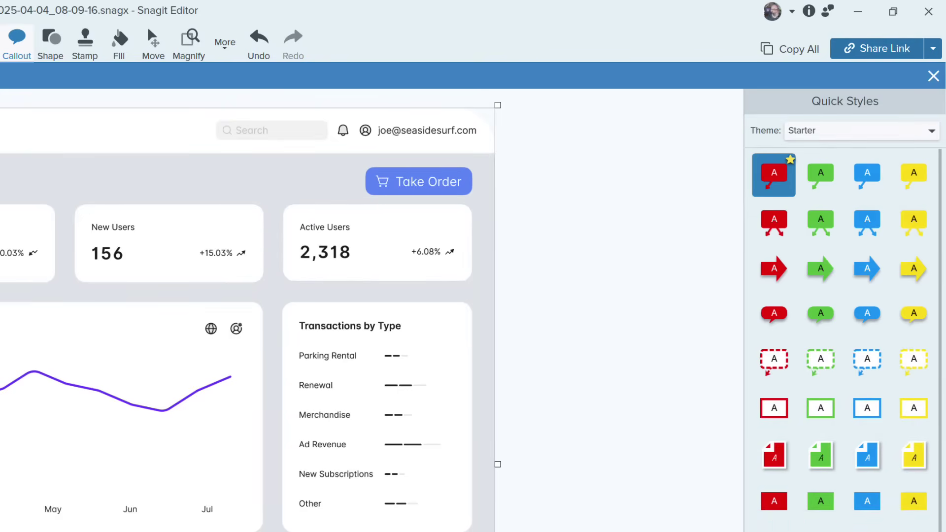
drag(823, 531, 794, 477)
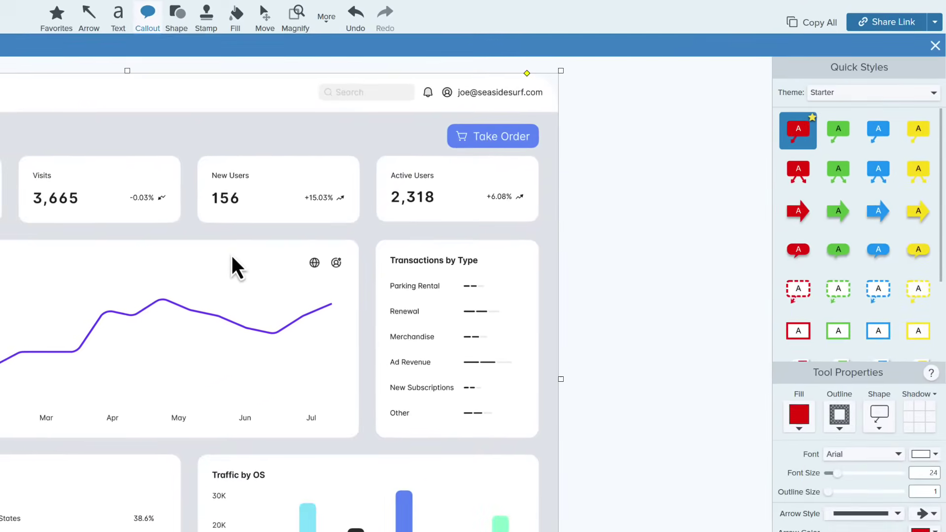
Draw a callout from the globe icon on the Total Sales chart reading 'Review Sales Data'
mouse_move(268, 303)
mouse_down()
mouse_move(444, 407)
mouse_move(452, 407)
mouse_move(430, 380)
mouse_move(478, 395)
mouse_move(503, 378)
mouse_move(496, 361)
mouse_move(509, 405)
mouse_move(525, 401)
mouse_up()
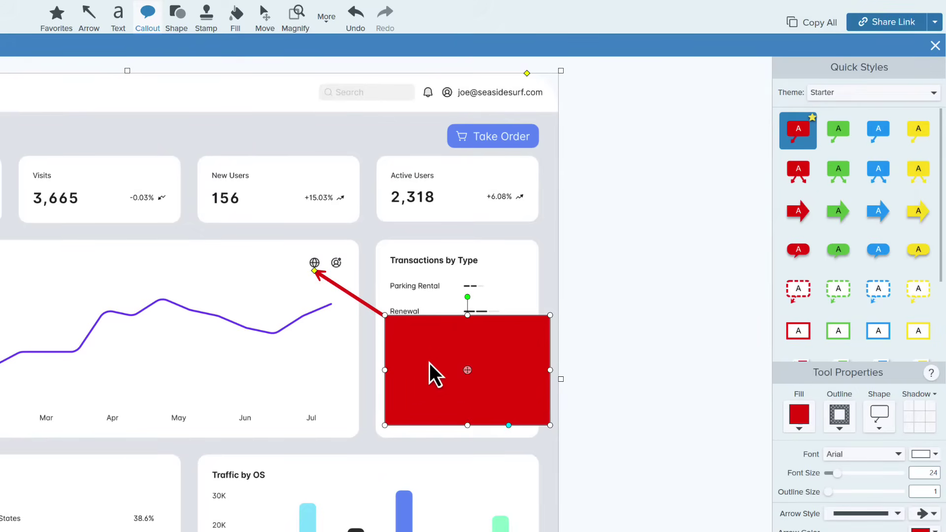
drag(429, 363, 430, 363)
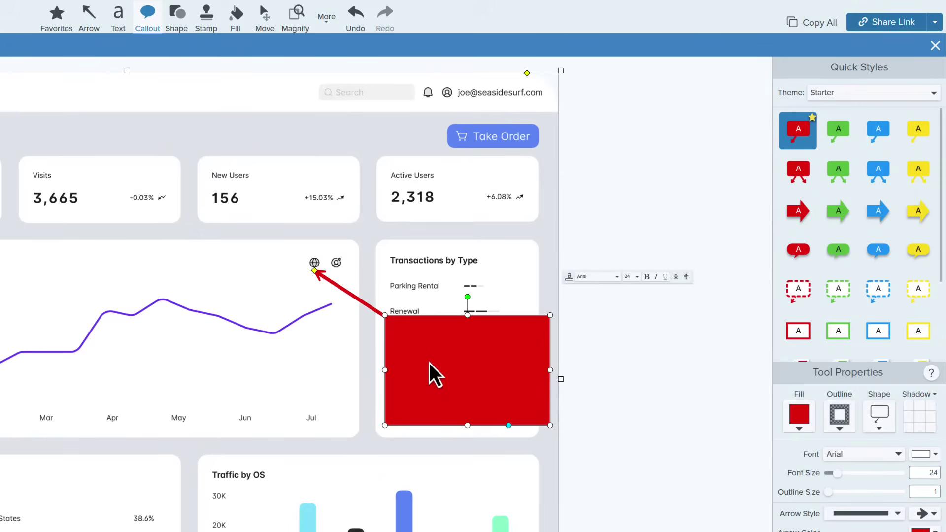
text(Review Sales Data)
key(Escape)
Format all the callout text as bold, size 36
double_click(492, 371)
key(ctrl+a)
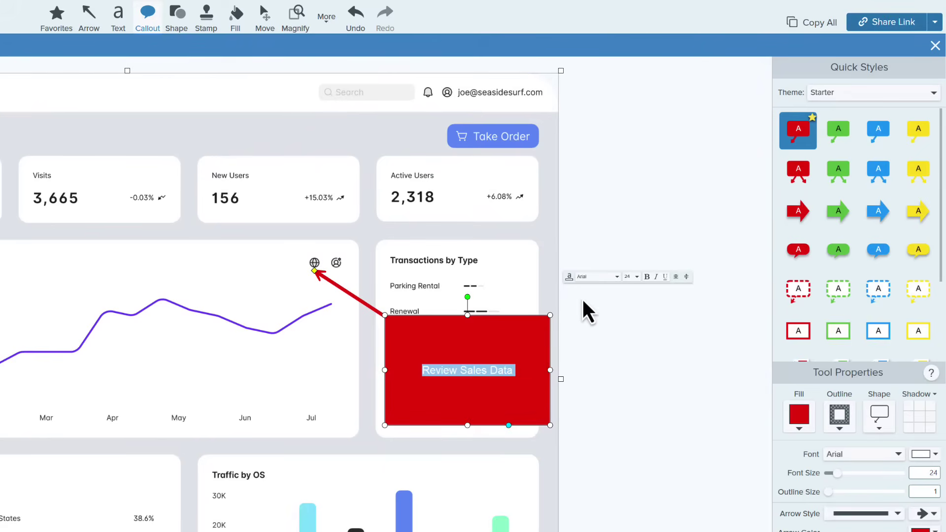
click(630, 279)
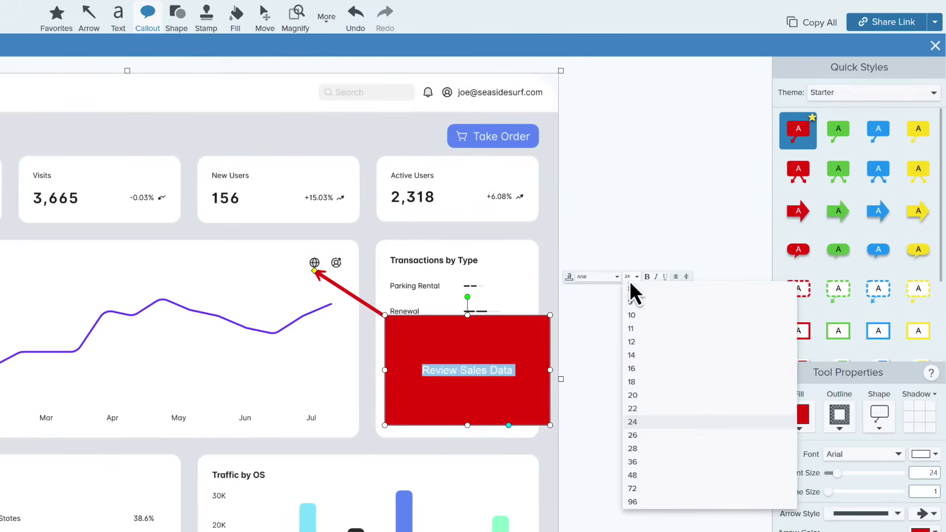
click(638, 466)
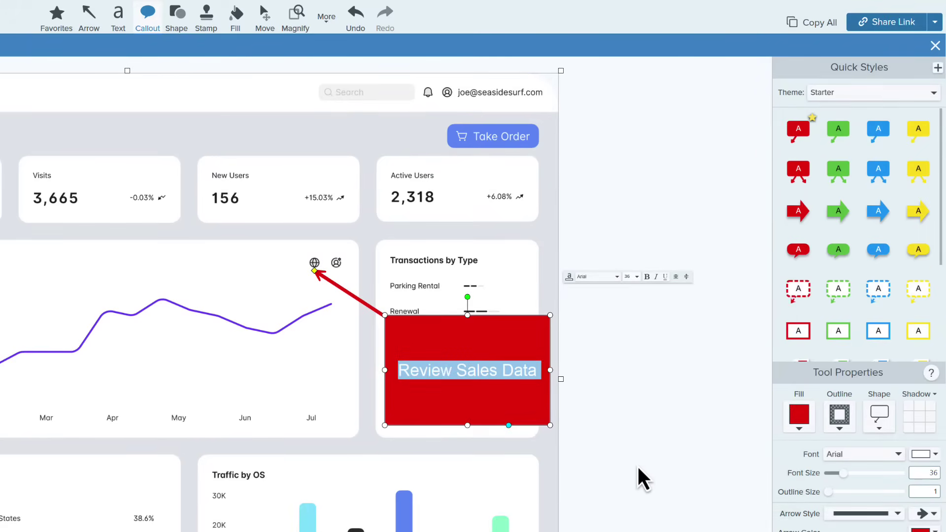
click(649, 279)
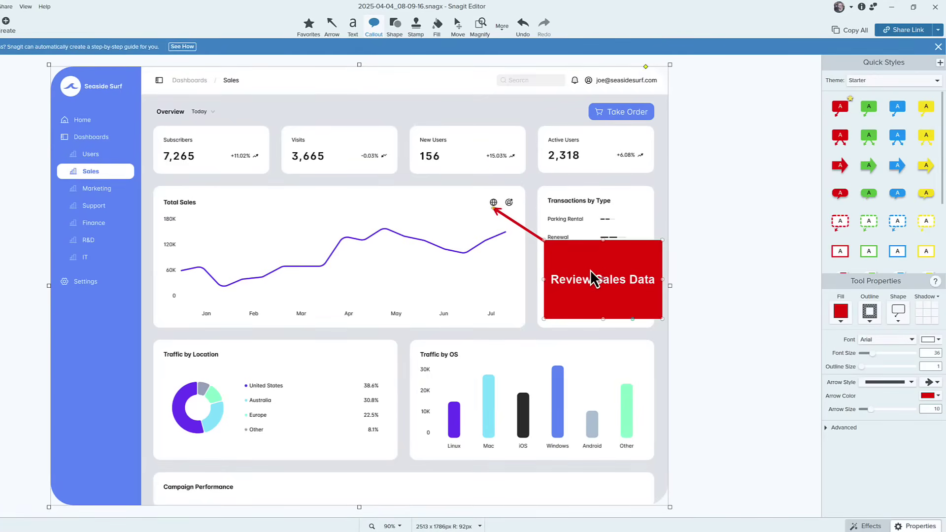
Point the callout's arrow at the Total Sales title and add a second tail to the Visits card
click(593, 266)
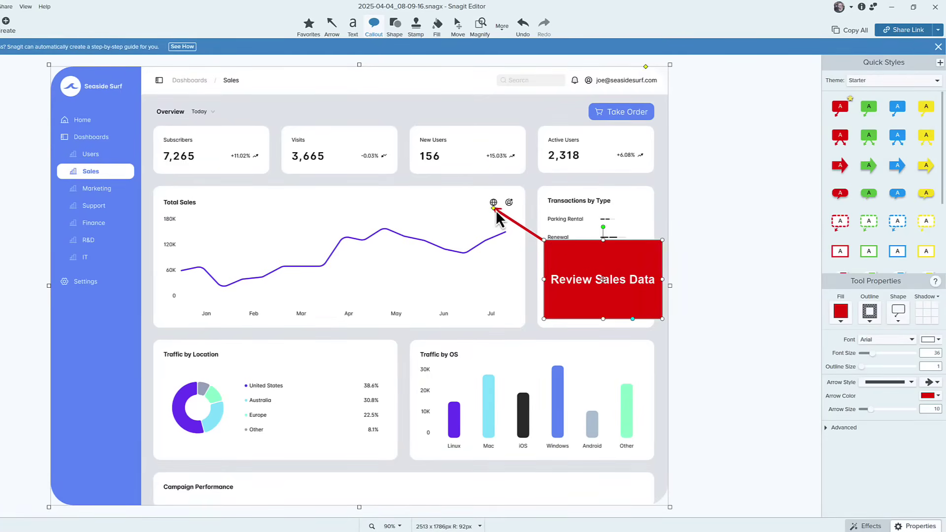
drag(494, 211, 198, 206)
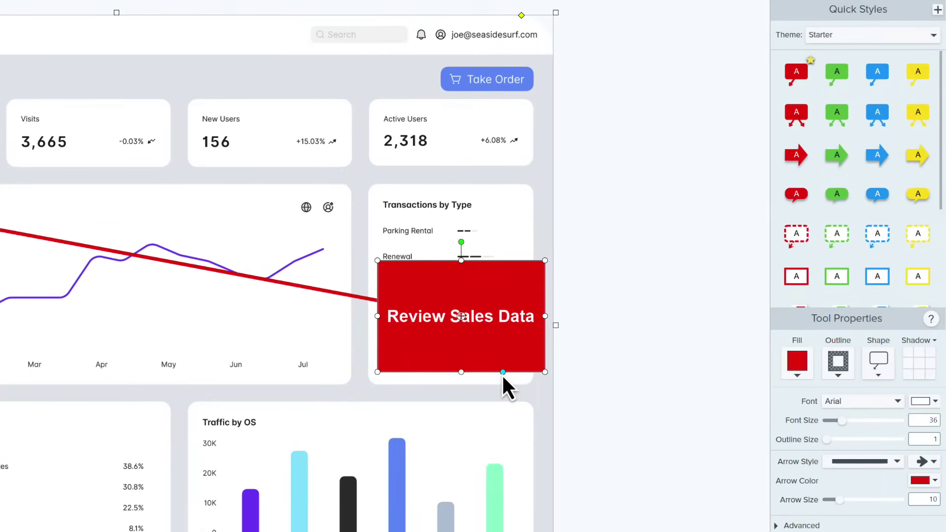
drag(451, 348, 129, 153)
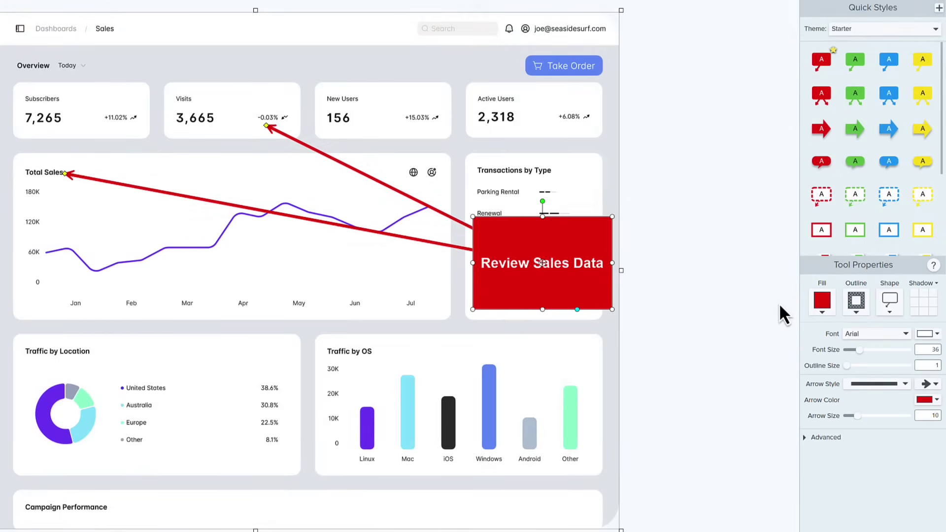
Fill the callout with the dashboard's blue, sampled from the sidebar with the eyedropper
click(830, 306)
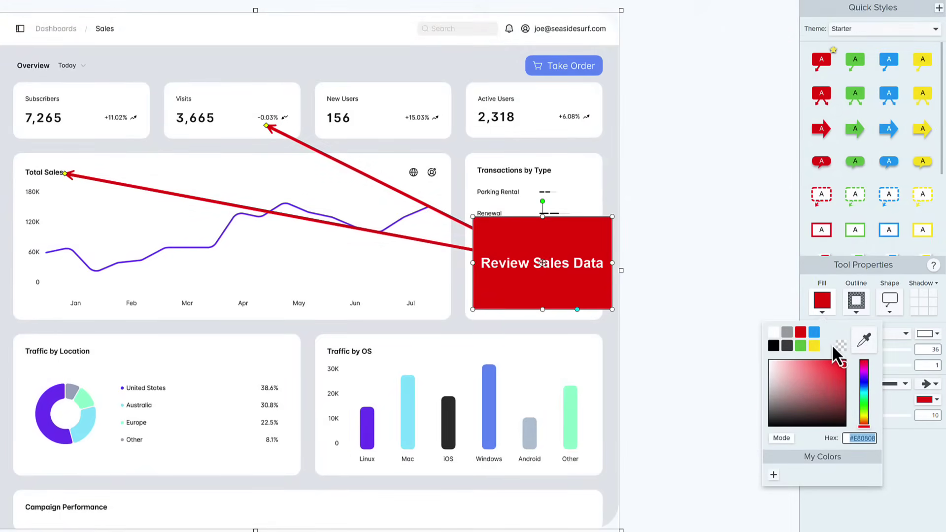
click(863, 340)
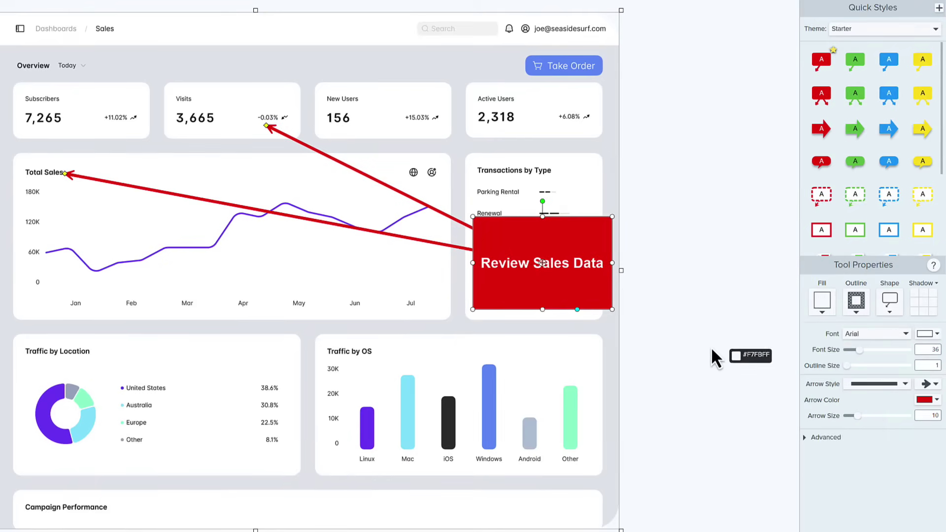
click(487, 388)
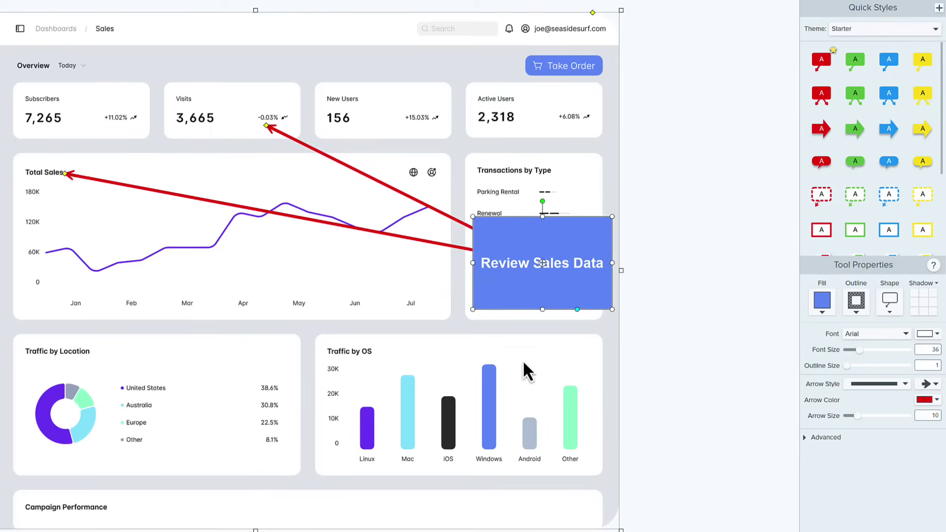
click(652, 307)
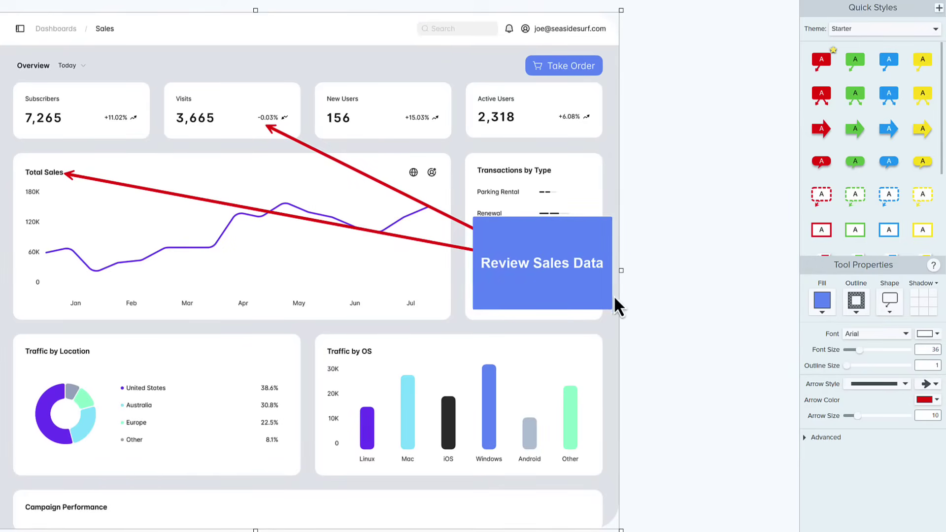
click(568, 285)
Give the callout a black outline of size 18
drag(568, 285, 567, 287)
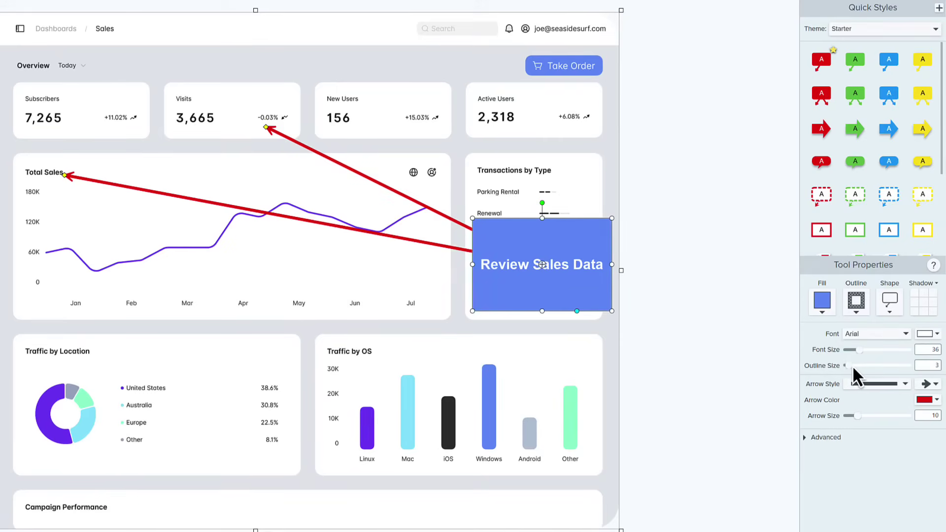
drag(862, 368, 869, 371)
click(861, 305)
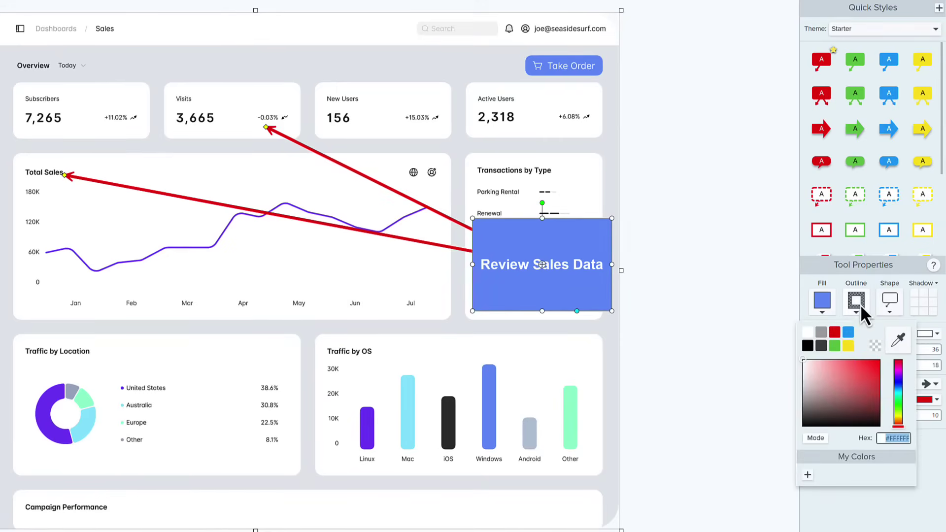
click(807, 346)
click(736, 344)
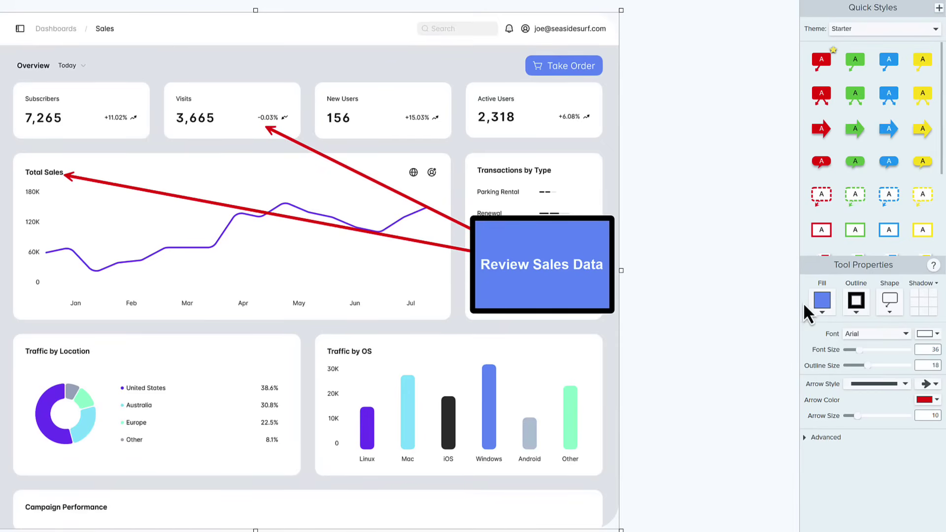
Move the custom blue callout style to the top of the Quick Styles grid and display the Favorites
drag(856, 273, 839, 410)
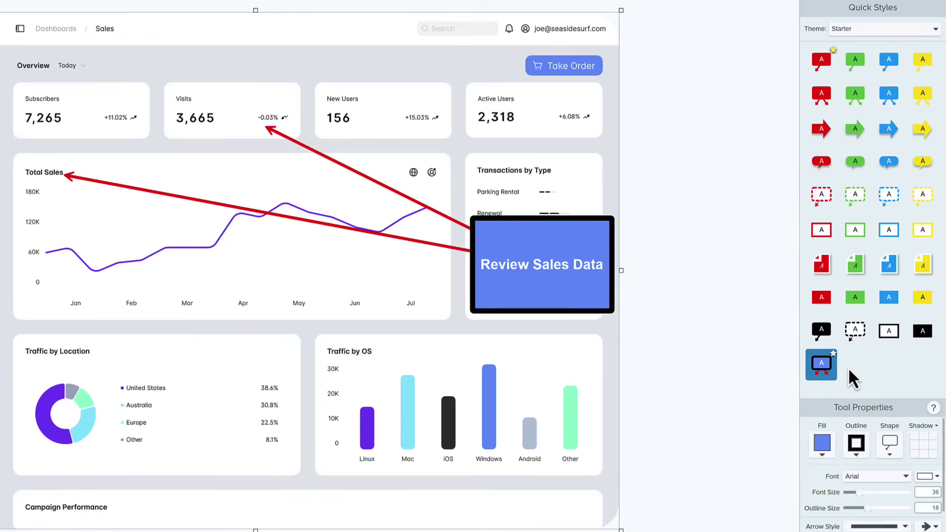
drag(828, 360, 824, 56)
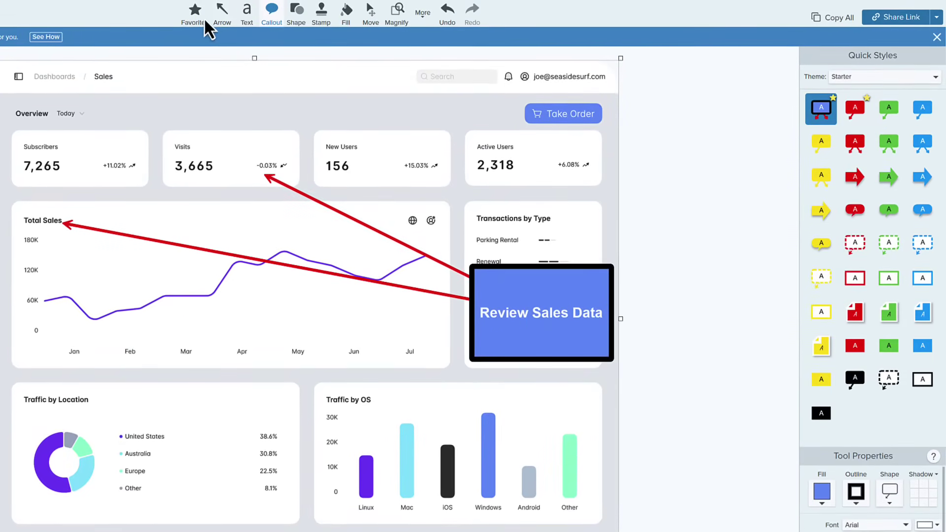
click(196, 18)
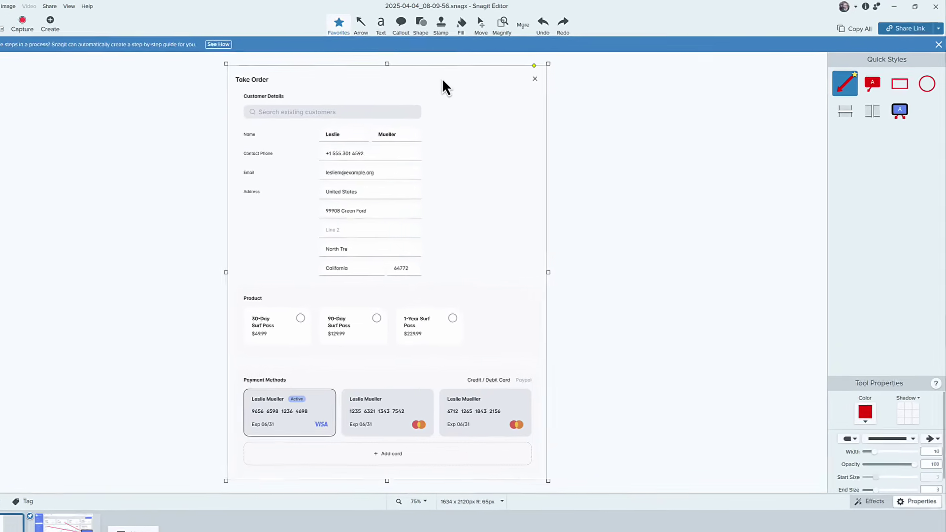
Switch to the Step tool and place red markers 1–3 on the customer search, products and payment cards
click(470, 29)
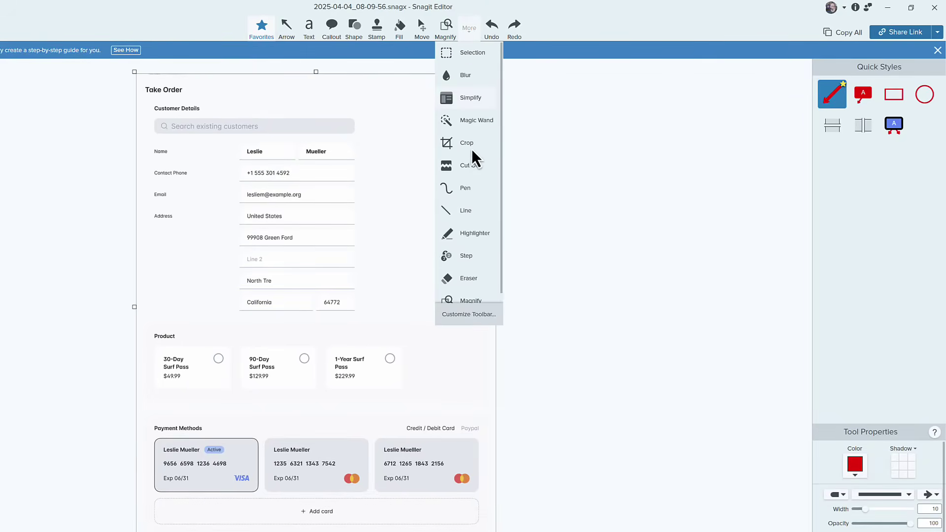
click(466, 256)
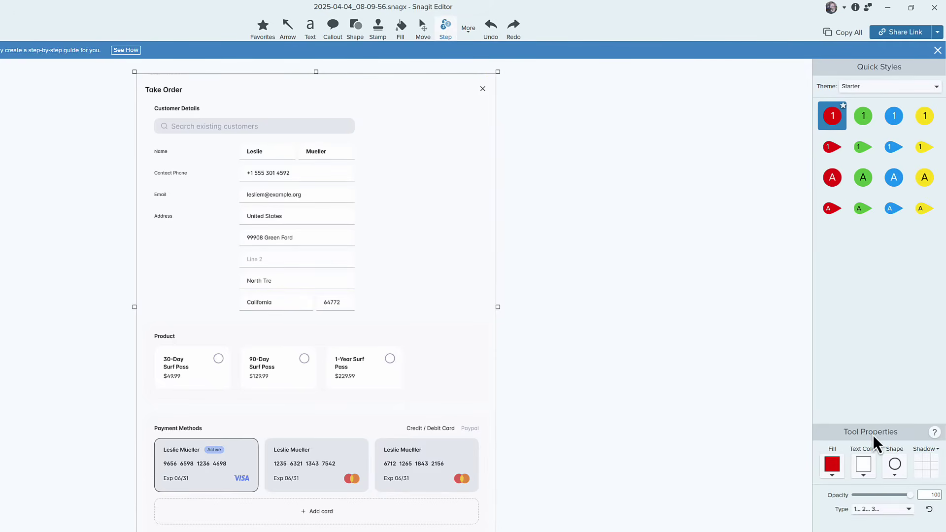
drag(874, 435, 855, 300)
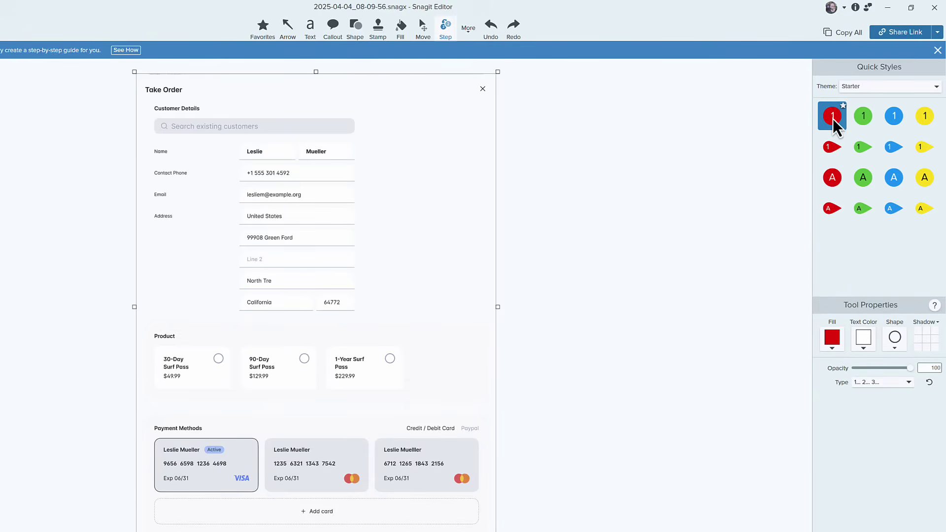
click(280, 129)
drag(291, 140, 296, 145)
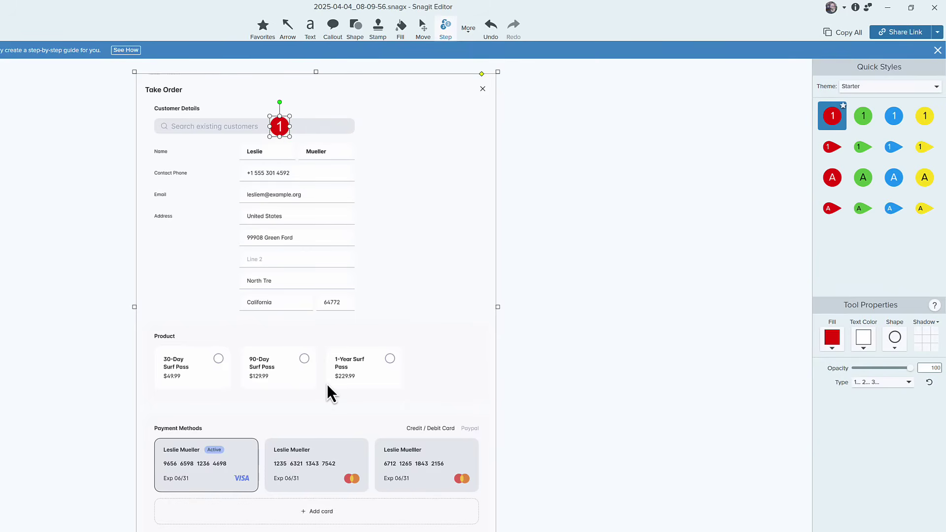
key(Escape)
key(Escape)
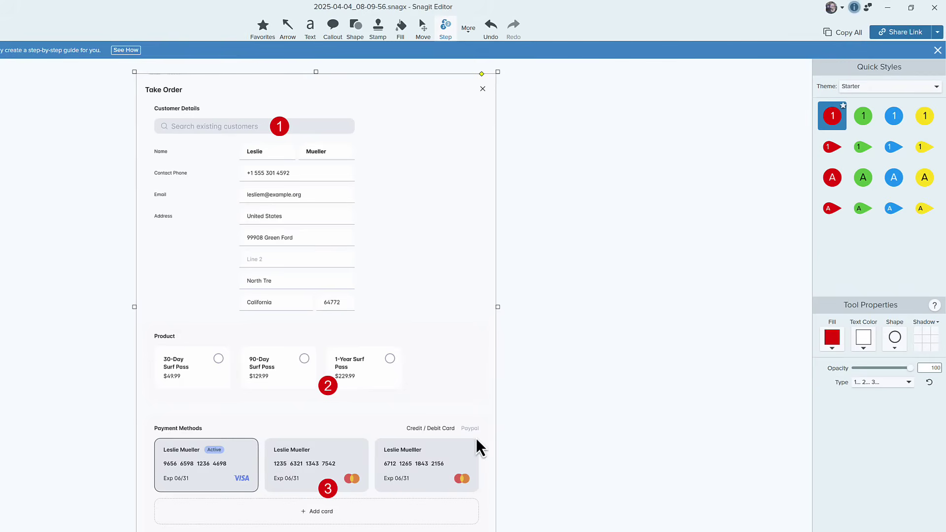
click(464, 29)
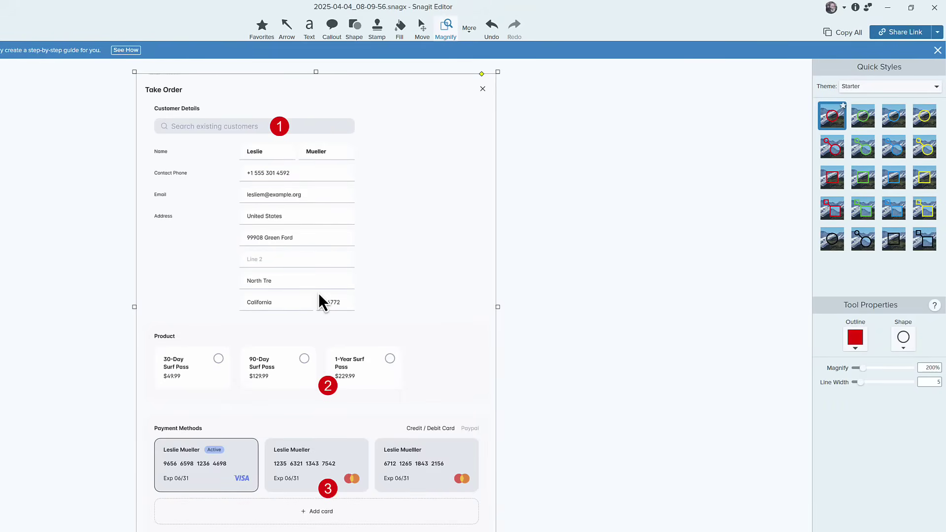
Magnify the zip code 64772 with a red circle pulled out above the field
drag(318, 293, 354, 312)
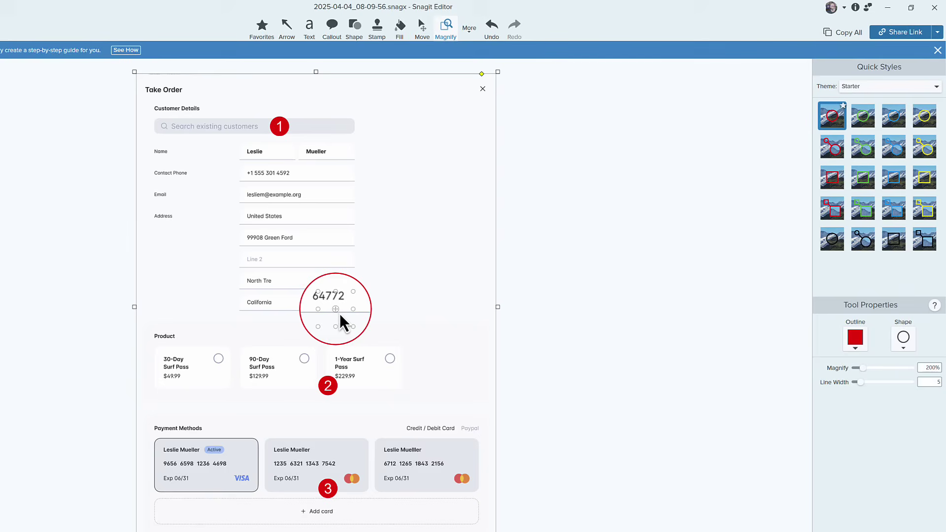
drag(335, 310, 342, 318)
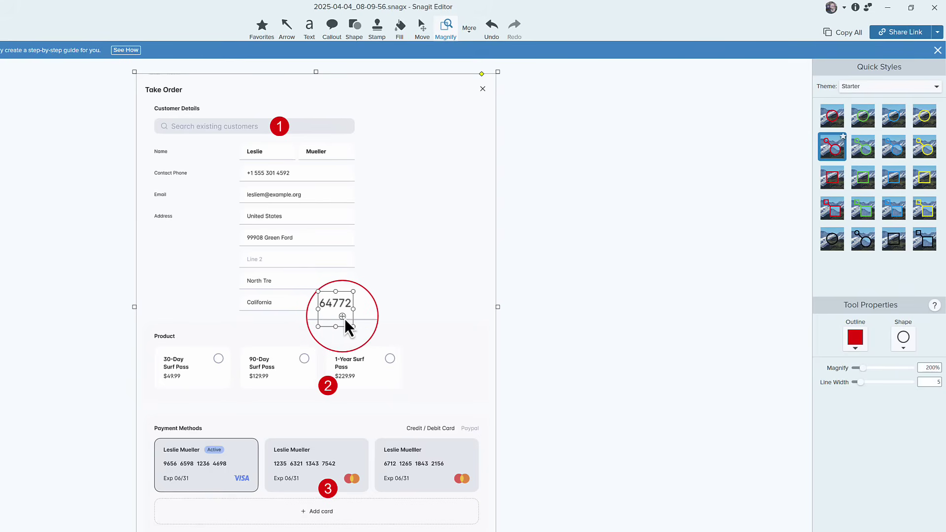
drag(344, 318, 445, 229)
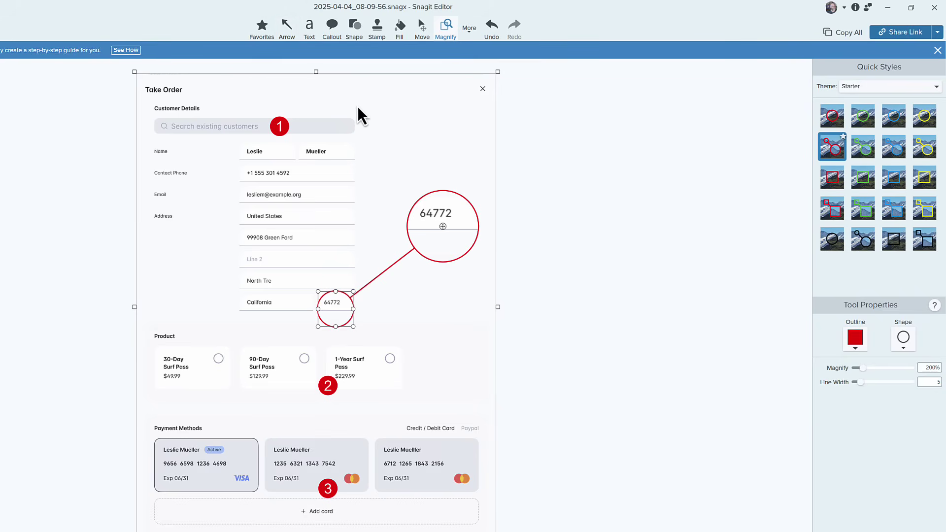
click(262, 29)
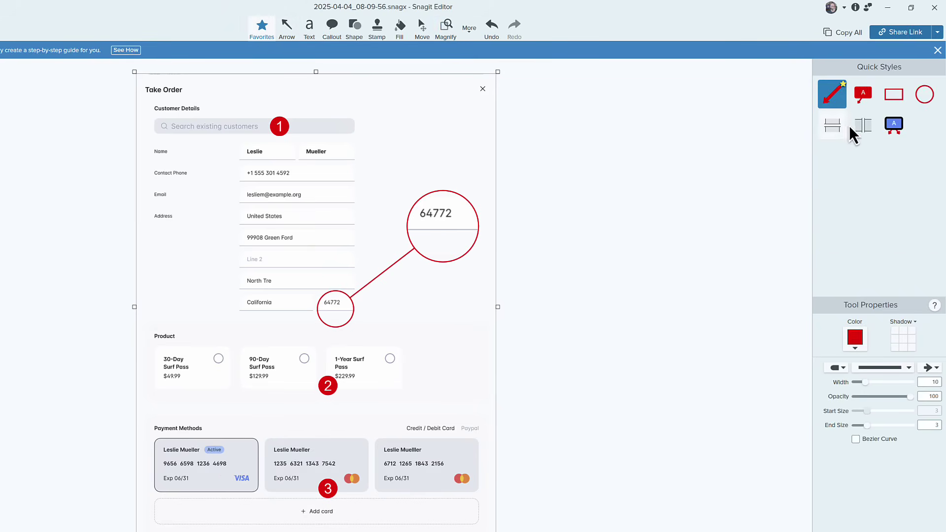
Add a blue-style callout right of the form reading 'Do not forget the Zip Code :)'
click(895, 128)
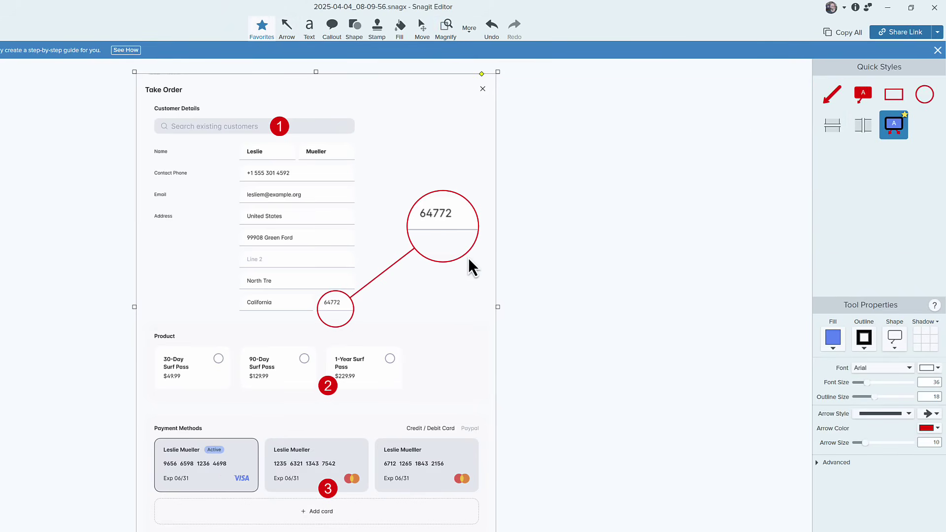
drag(473, 319, 573, 400)
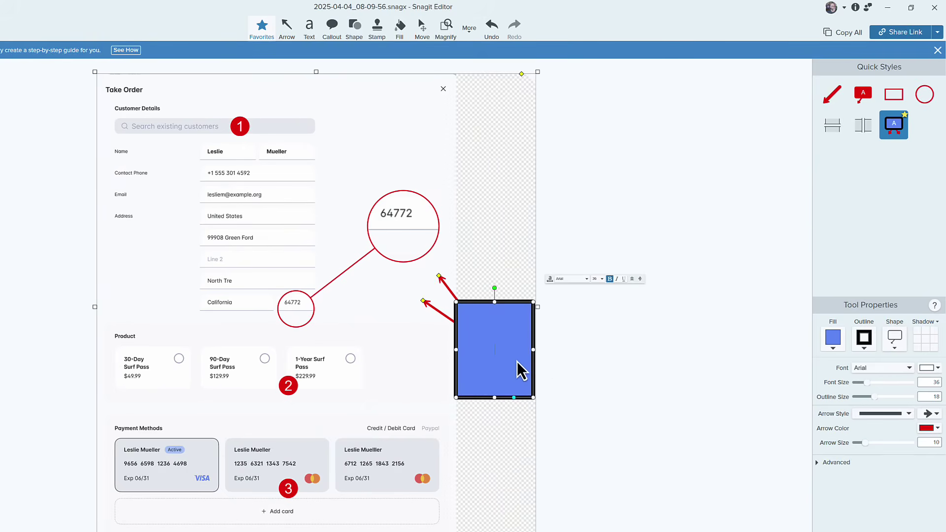
text(Do not forg)
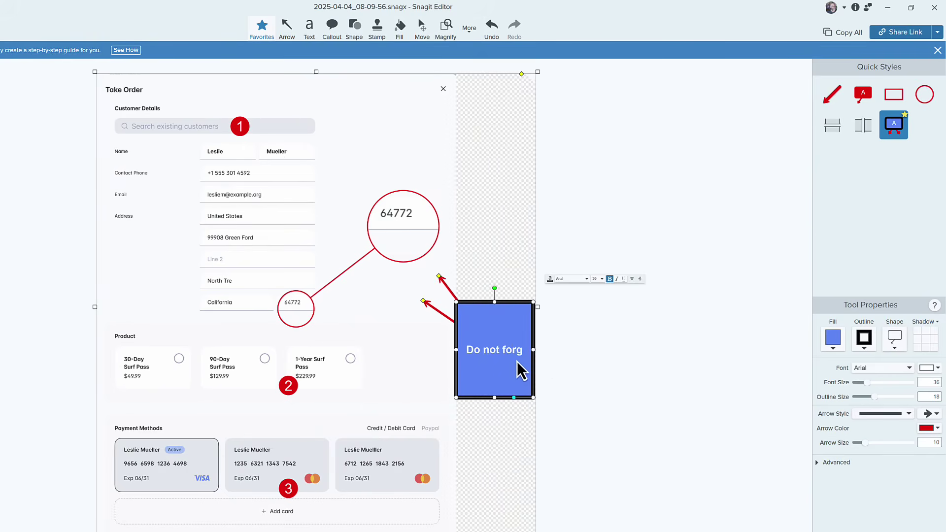
text(et the Zip Cod)
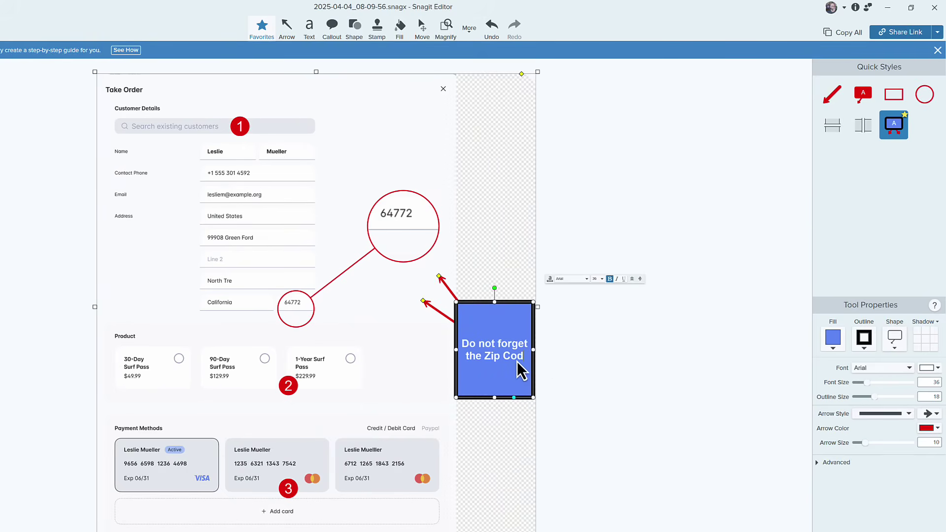
text(e :))
click(555, 392)
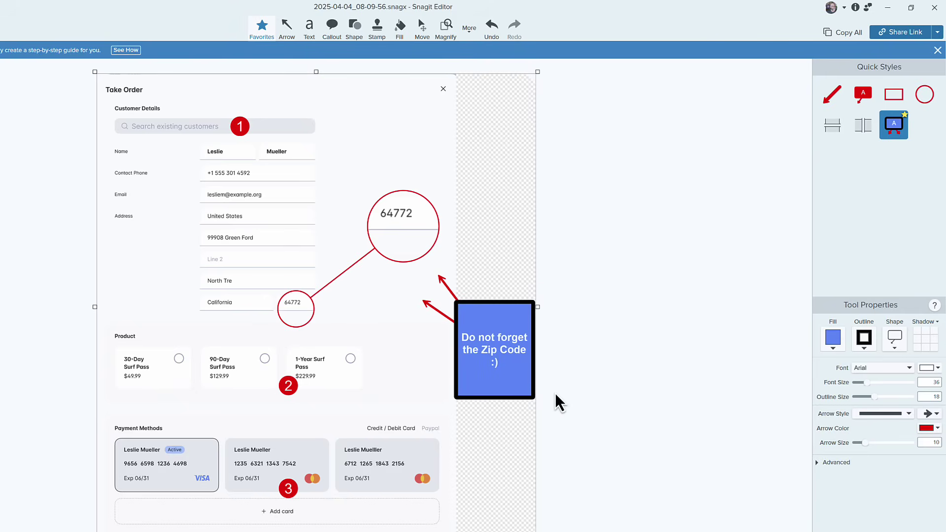
Aim the callout's arrow into the magnifier circle and tuck its second arrow inside the box
click(440, 279)
drag(441, 279, 408, 232)
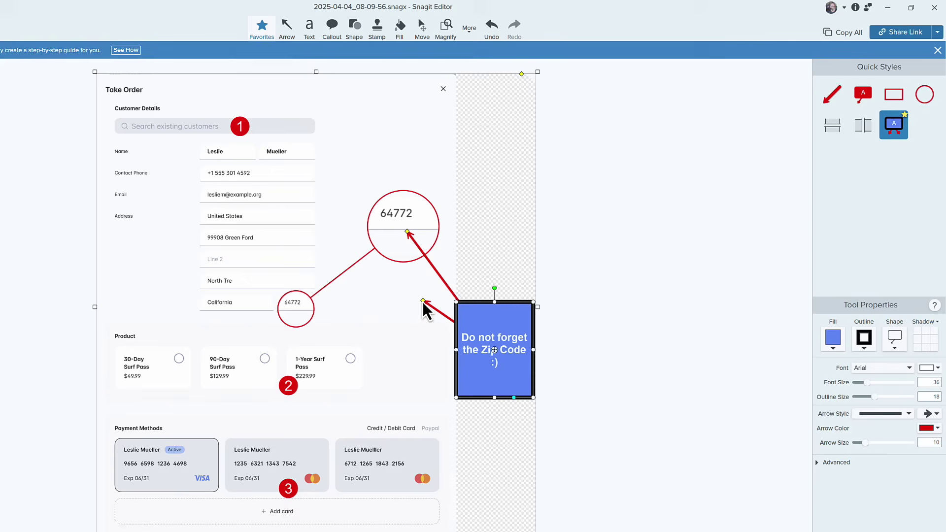
drag(424, 303, 503, 359)
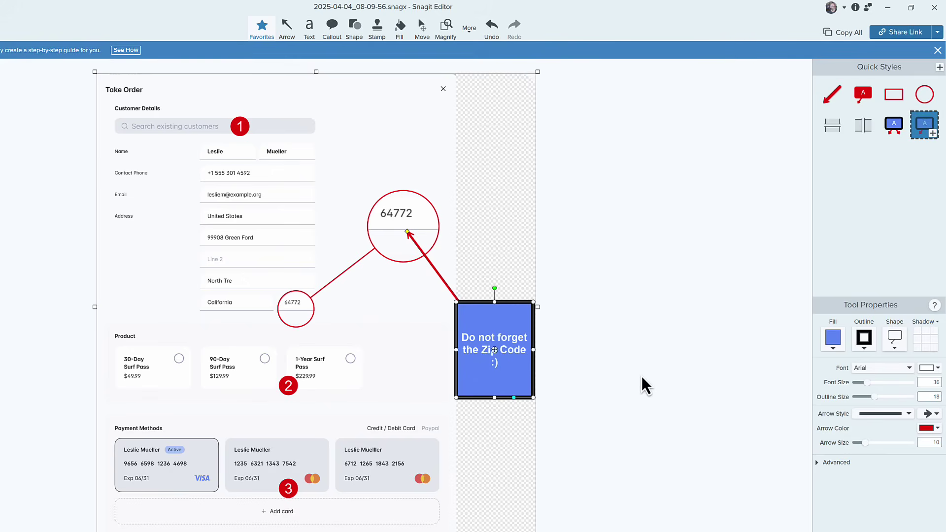